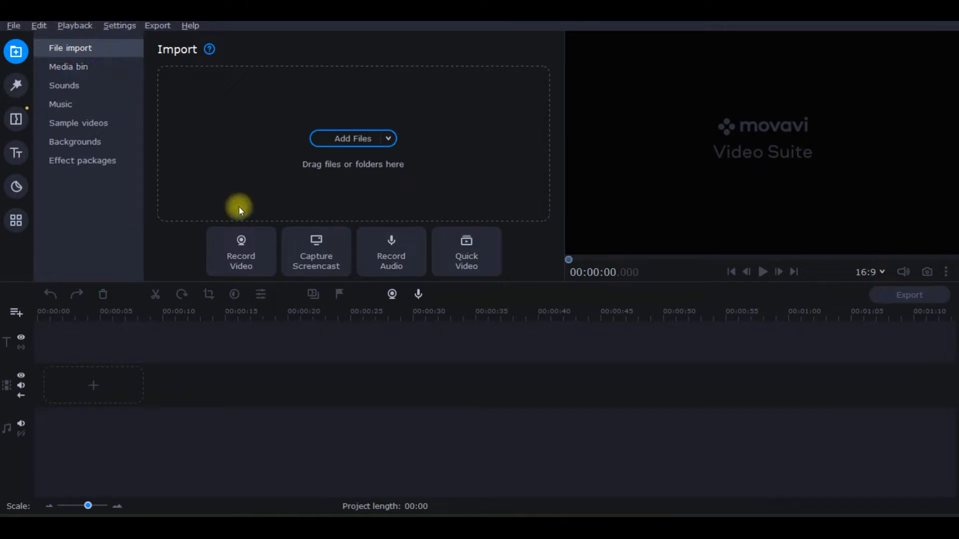
Step: Import the mixkit-female chroma-28293.mp4 and pexels-wolfgang-langer-5584372.mp4 clips from the Green BG folder into the media bin
click(348, 139)
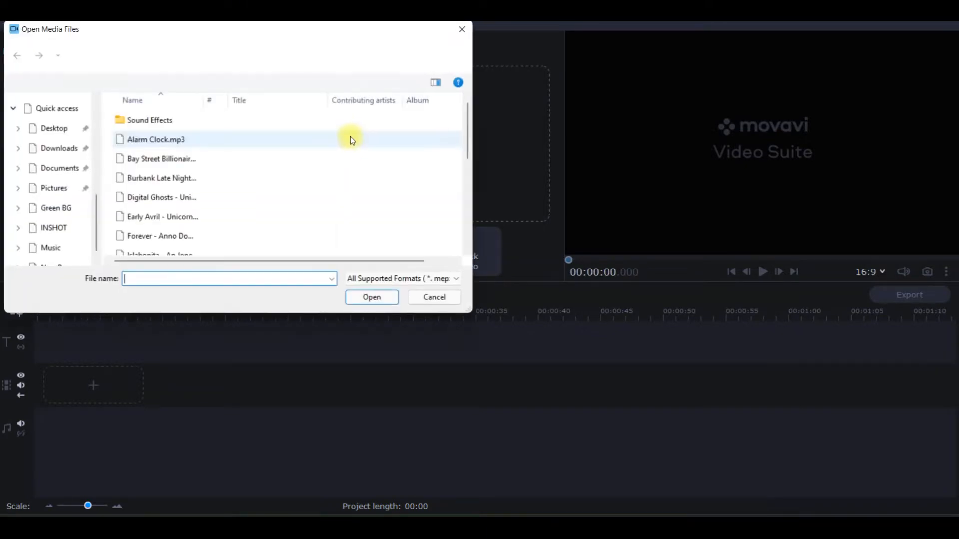
click(465, 28)
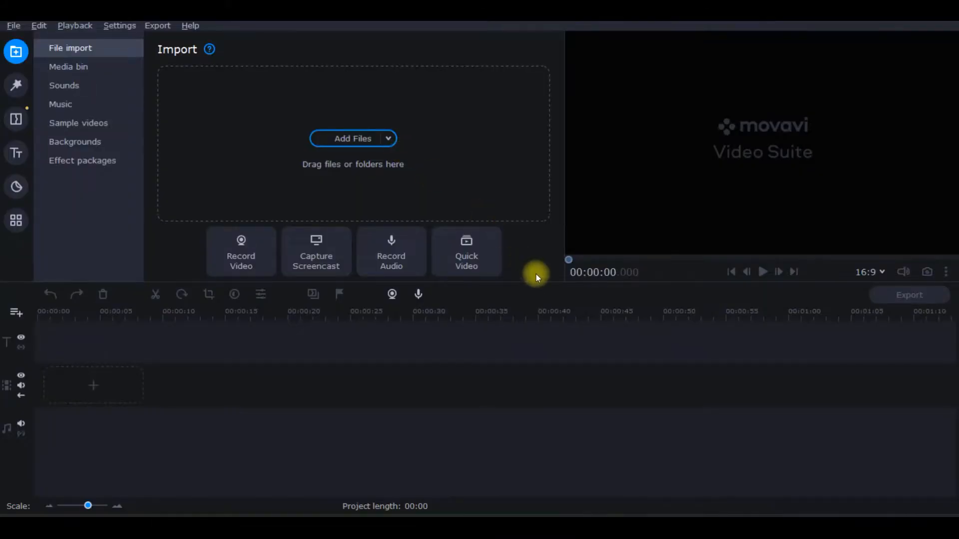
key(super+Tab)
click(658, 214)
drag(616, 384, 182, 88)
drag(699, 391, 266, 177)
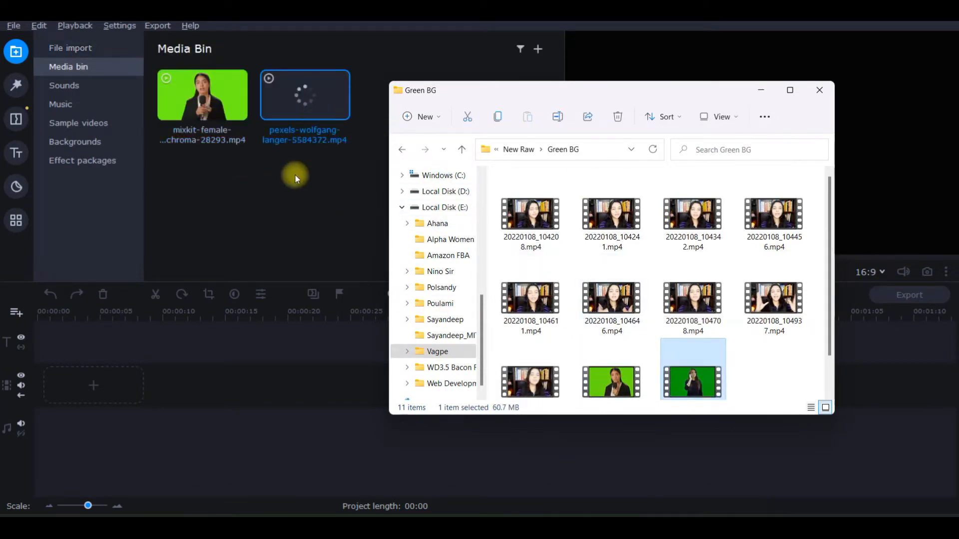
click(877, 122)
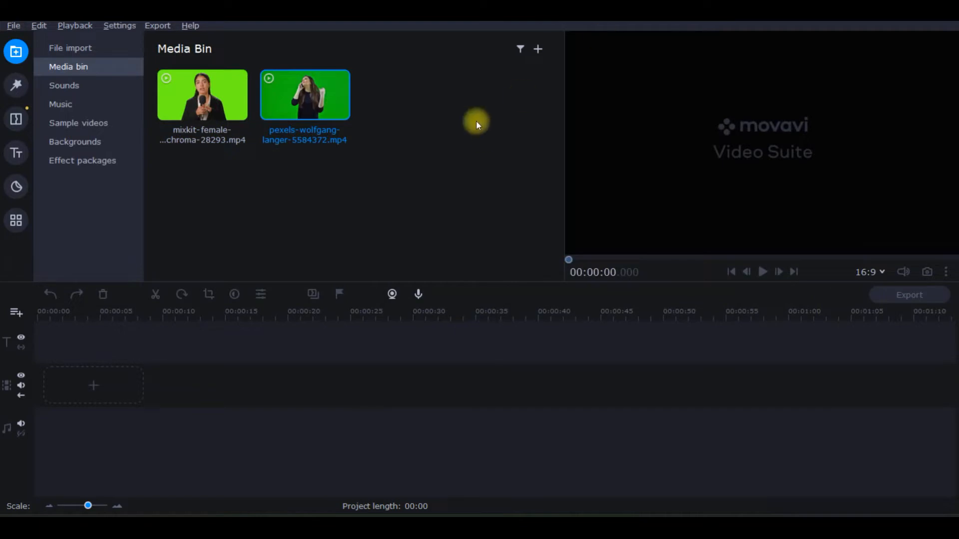
Step: Place the mixkit green-screen clip on the video track and insert the Business background at the start of that track
drag(203, 100, 34, 365)
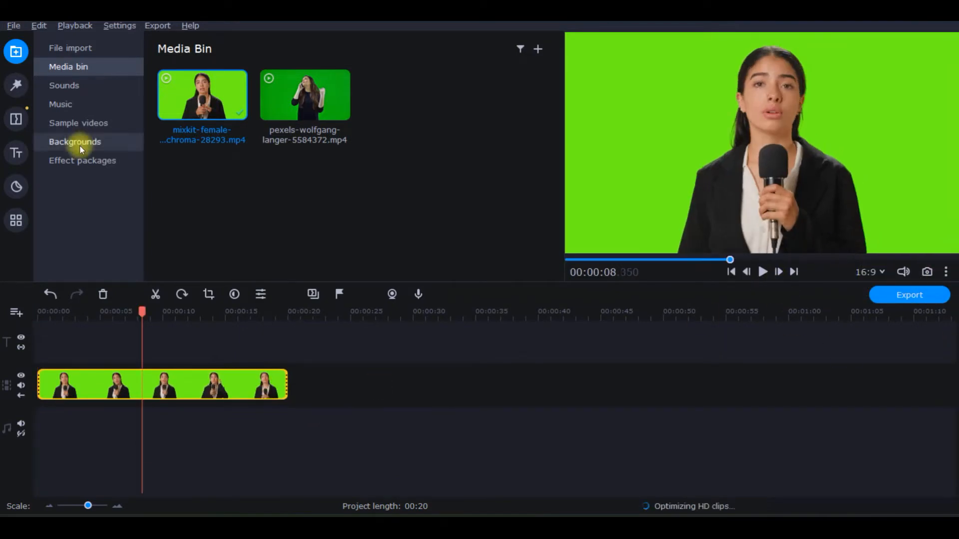
click(78, 142)
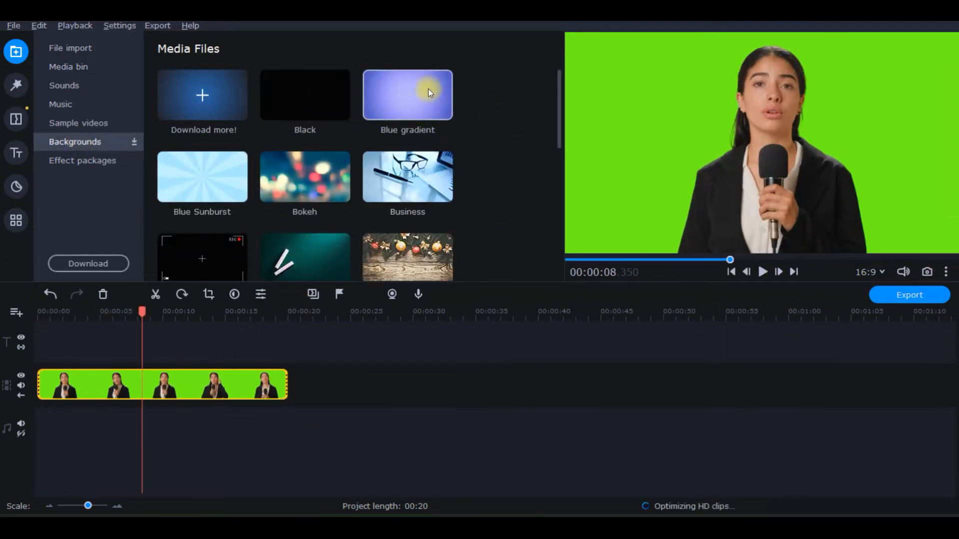
drag(432, 165, 34, 412)
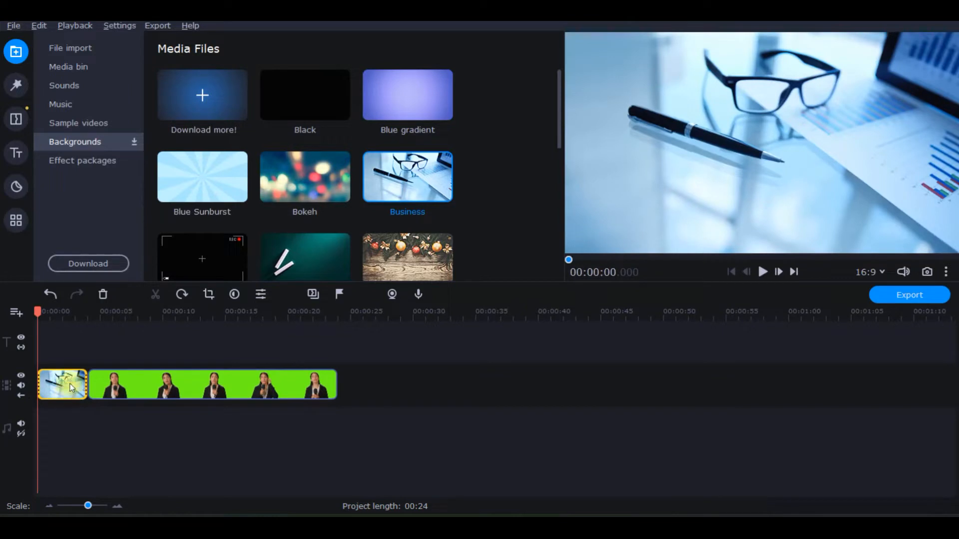
Step: Move the green-screen clip to the overlay track above the Business background and extend the background to the clip's full length
drag(131, 391, 69, 389)
click(161, 405)
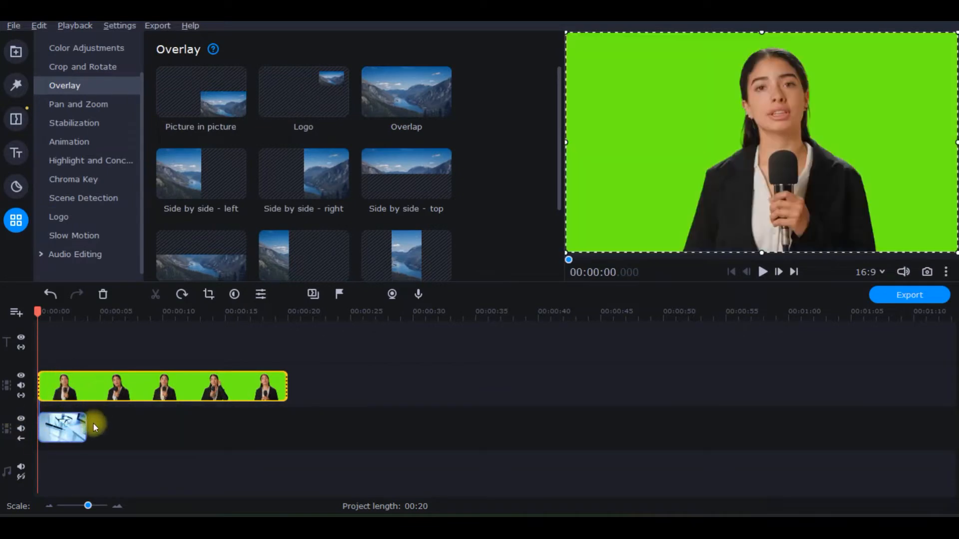
click(83, 435)
drag(85, 429, 286, 444)
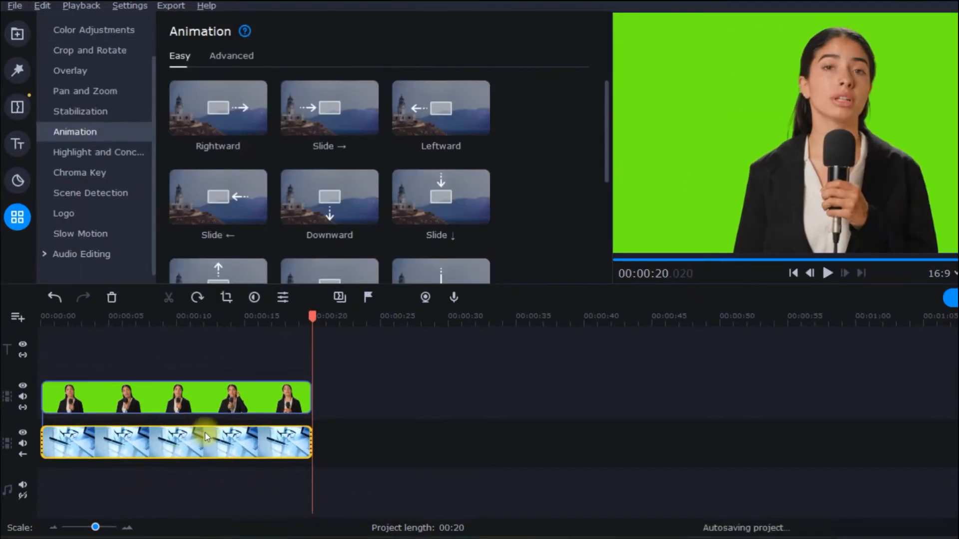
Step: Remove the overlay clip's green background with Chroma Key using the green sampled from the preview, and play the result from the start
click(192, 403)
click(18, 218)
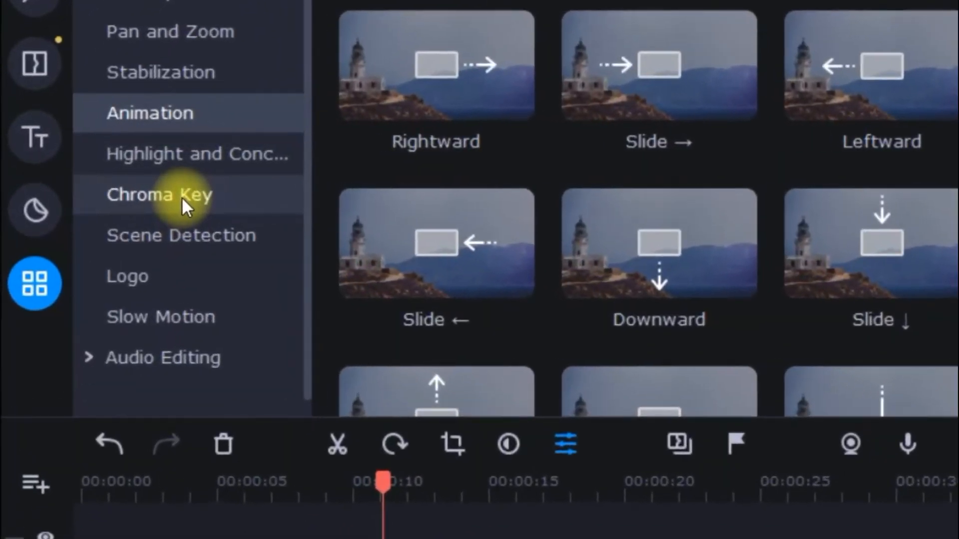
click(172, 197)
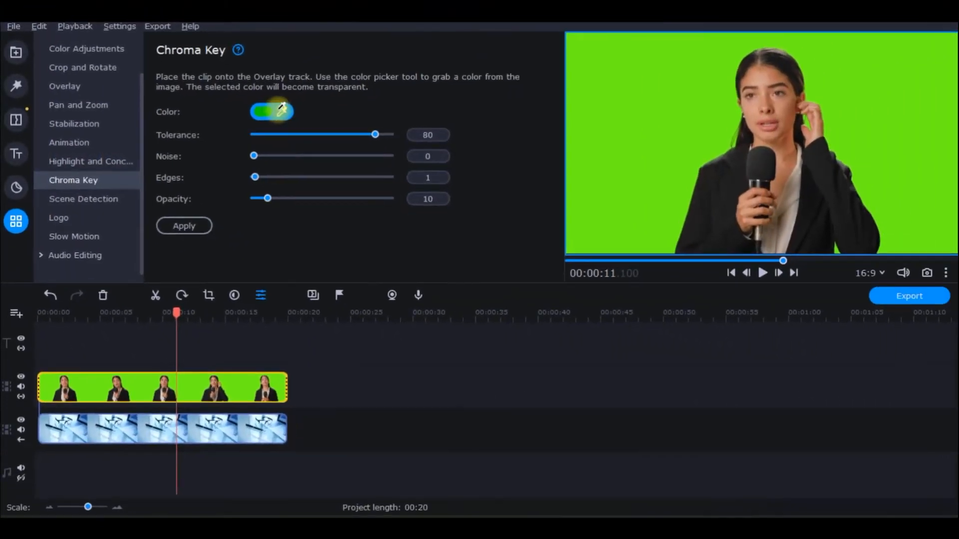
click(434, 83)
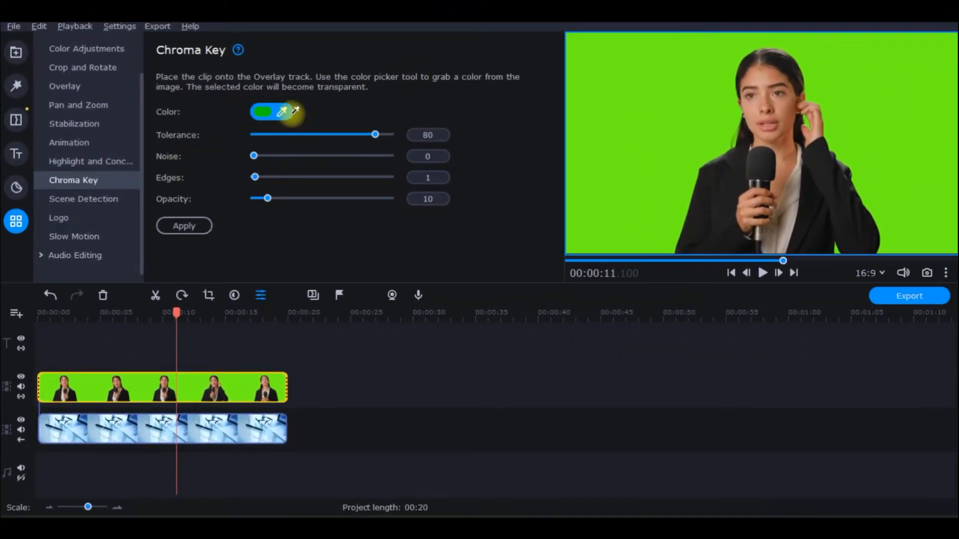
click(641, 62)
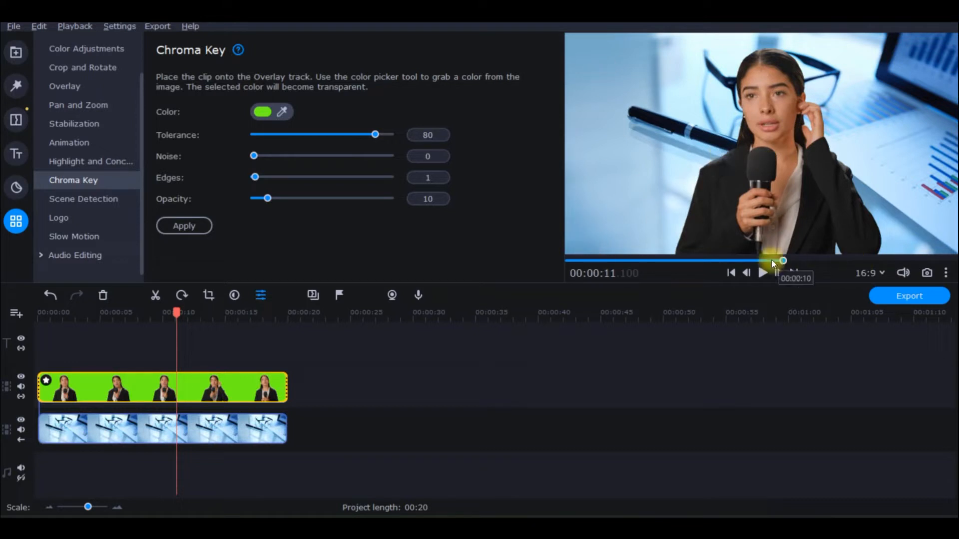
drag(780, 260, 542, 278)
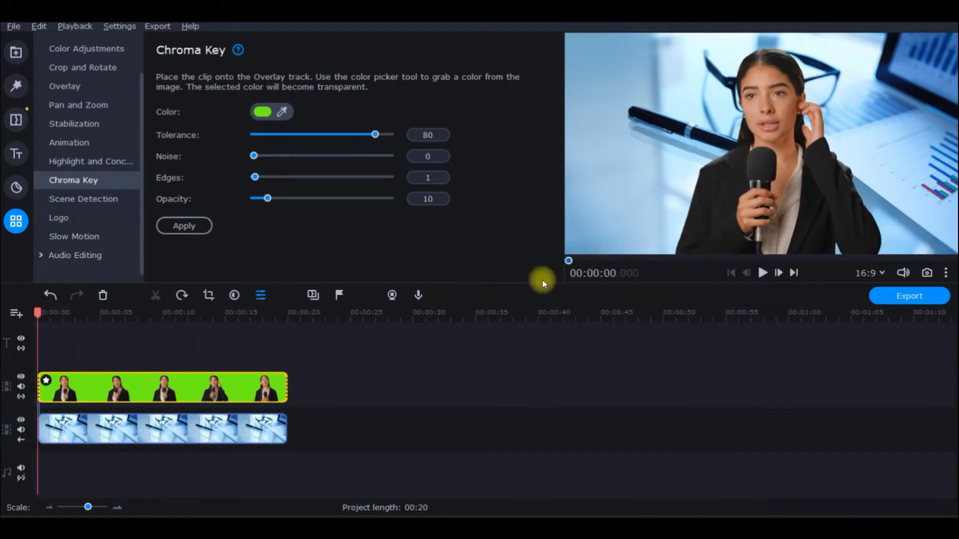
click(763, 276)
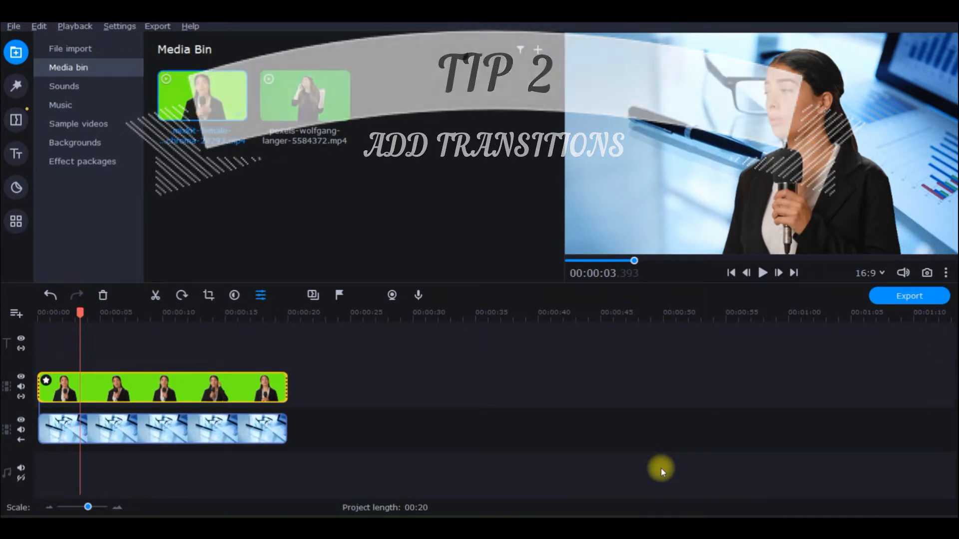
Step: Add the pexels-wolfgang-langer clip directly after the first clip on the overlay track and play through the cut between them
drag(306, 97, 373, 388)
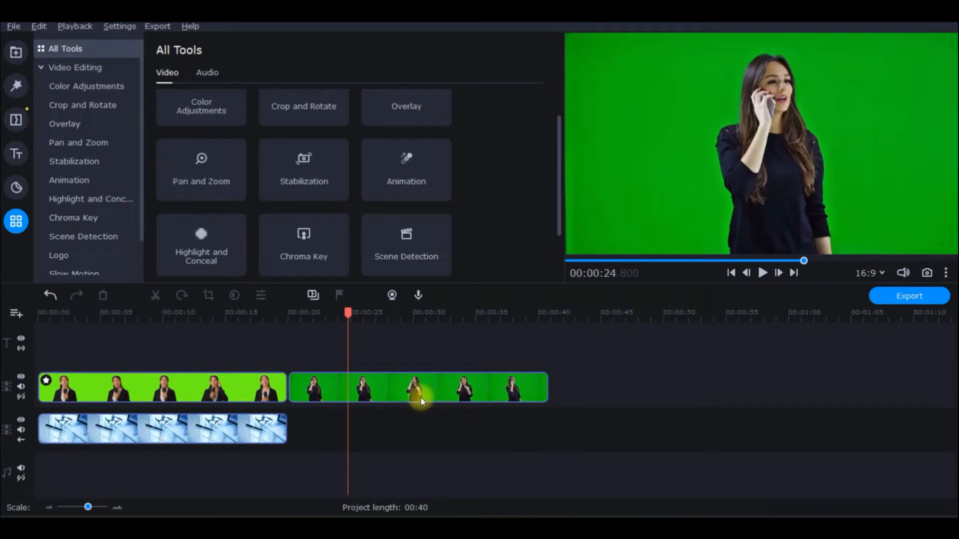
click(276, 388)
click(763, 272)
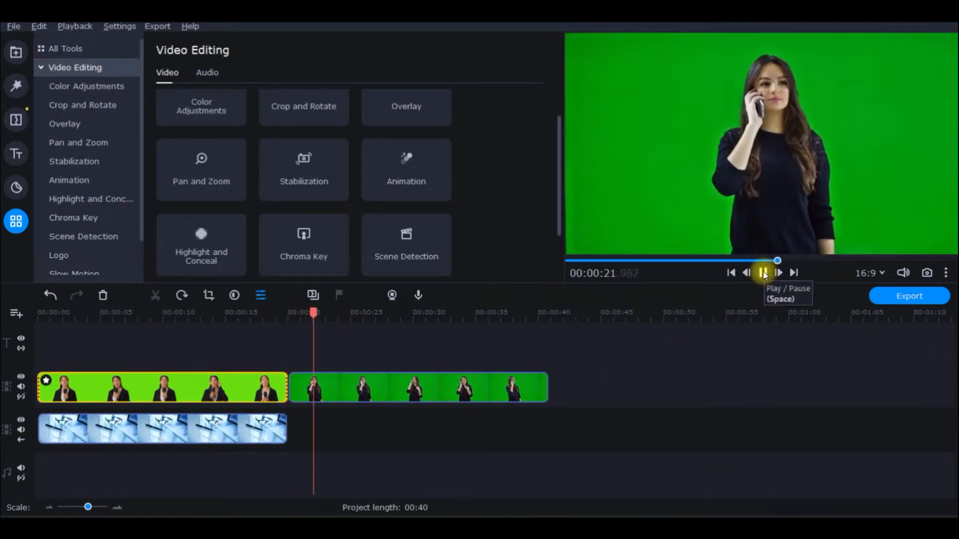
click(762, 274)
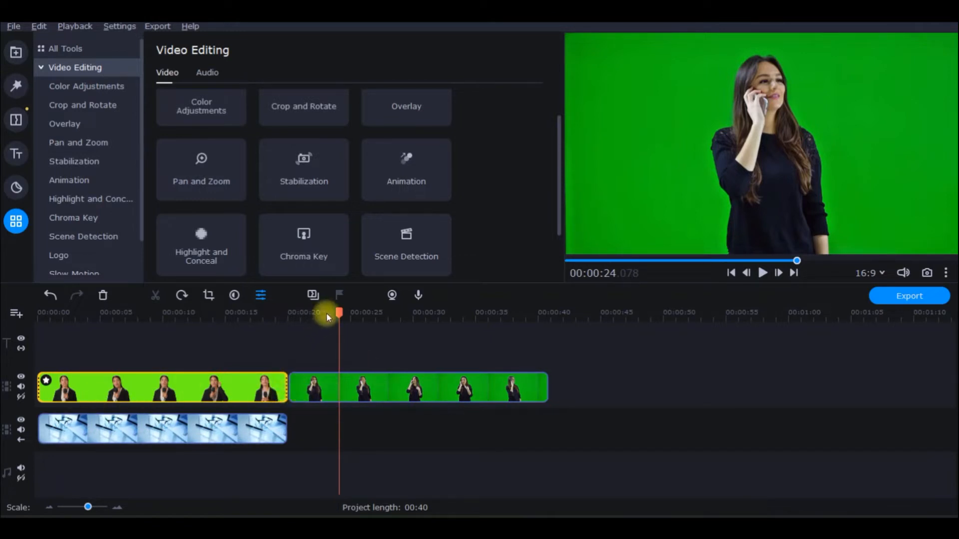
drag(339, 314, 225, 313)
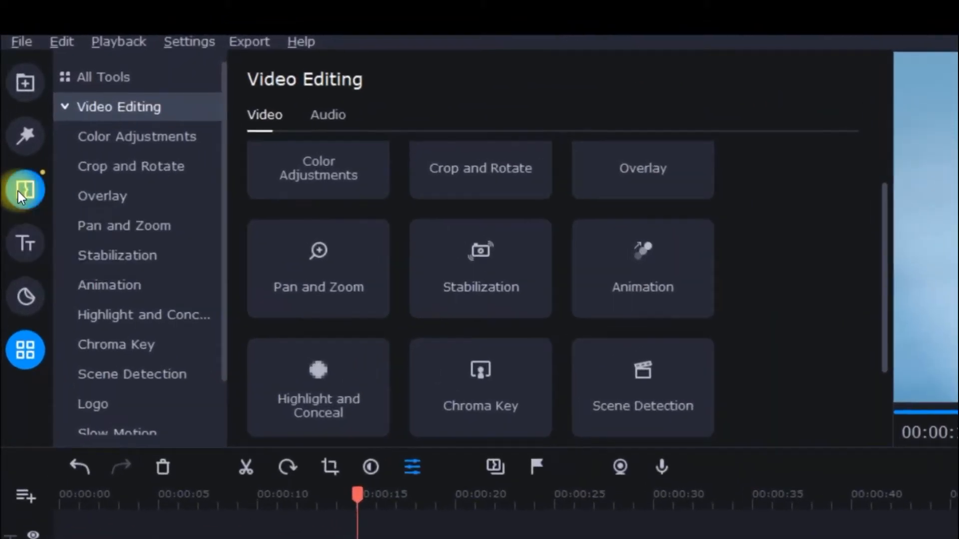
Step: Insert the Cube transition between the two green-screen clips on the overlay track
click(18, 160)
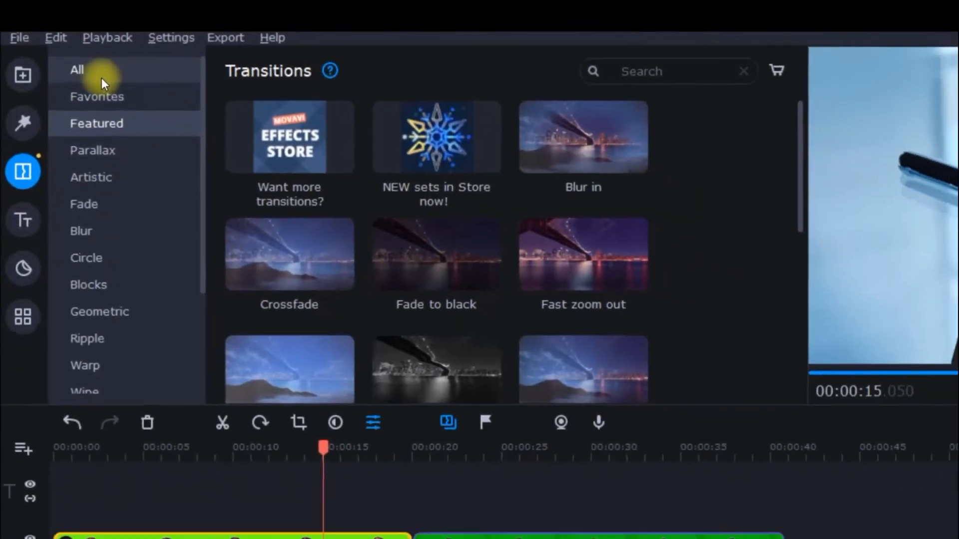
click(138, 106)
scroll(439, 183, down, 4)
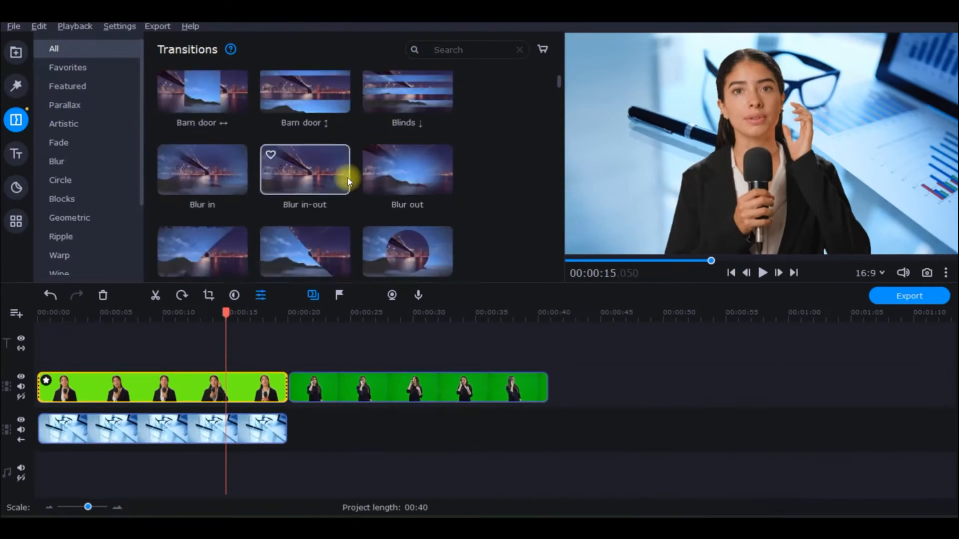
scroll(350, 178, down, 5)
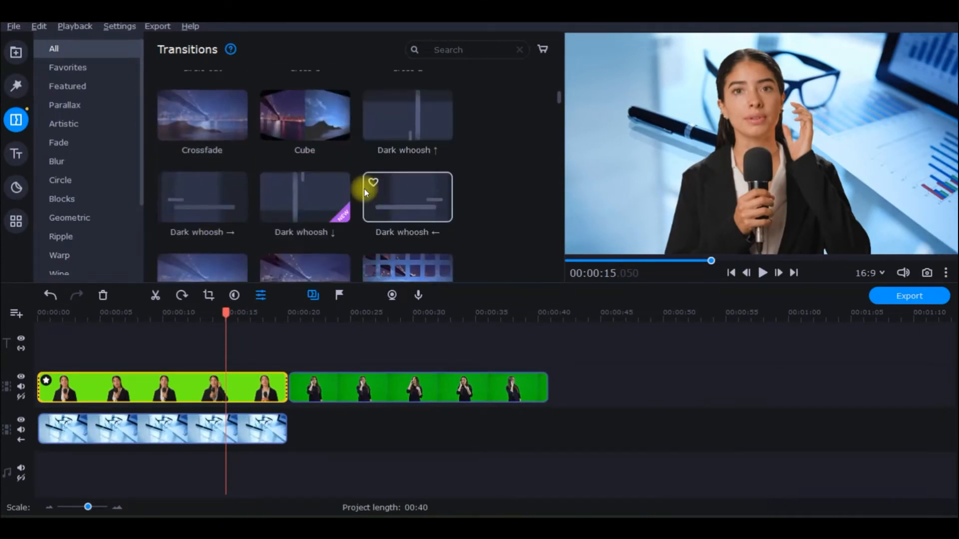
scroll(364, 191, down, 5)
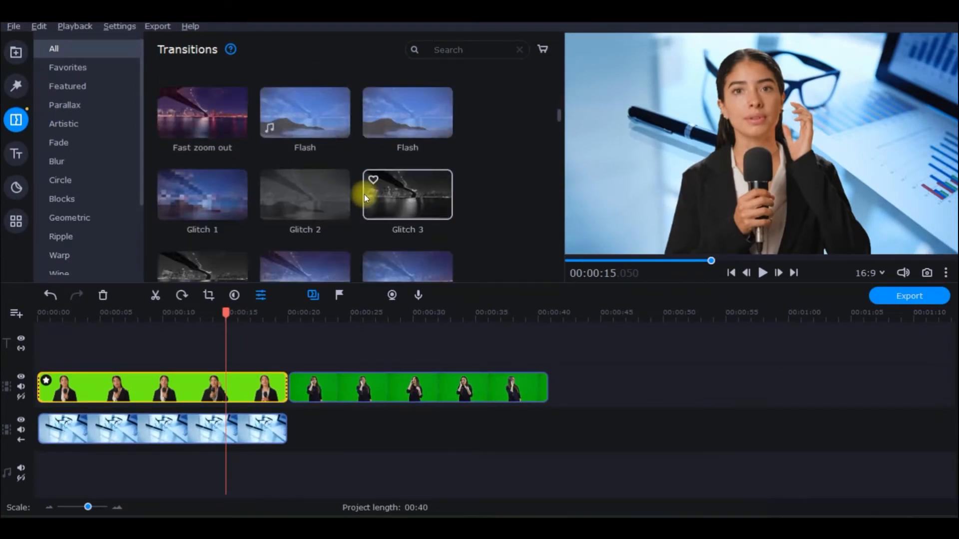
scroll(364, 194, up, 3)
scroll(364, 194, up, 3)
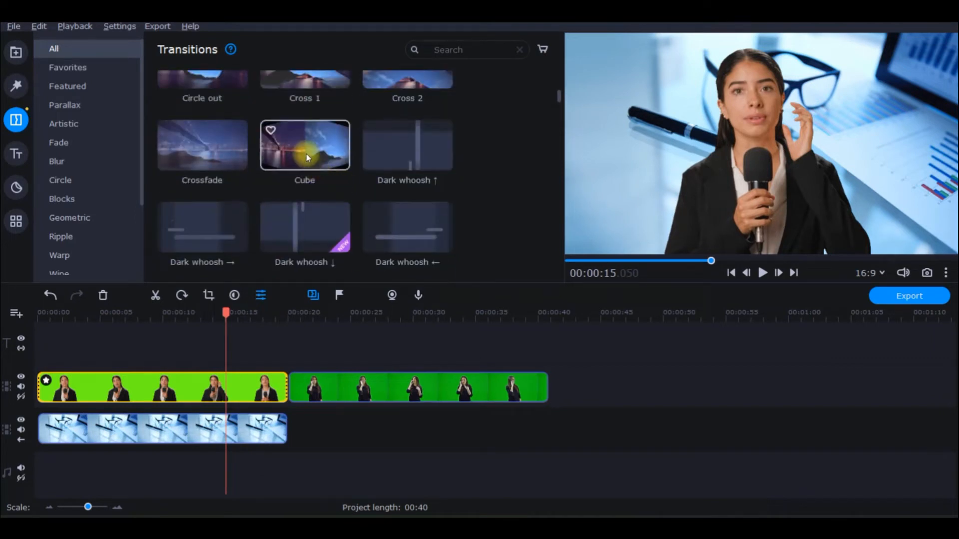
drag(307, 156, 275, 382)
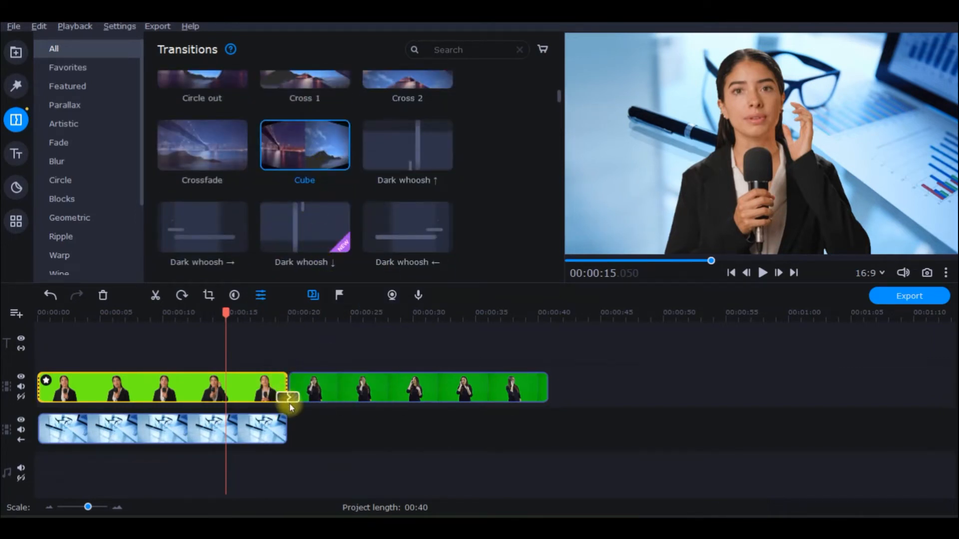
Step: Select the Cube transition and play the timeline across it to check the change between the two clips
mouse_move(227, 314)
mouse_down()
mouse_move(271, 315)
mouse_move(231, 315)
mouse_up()
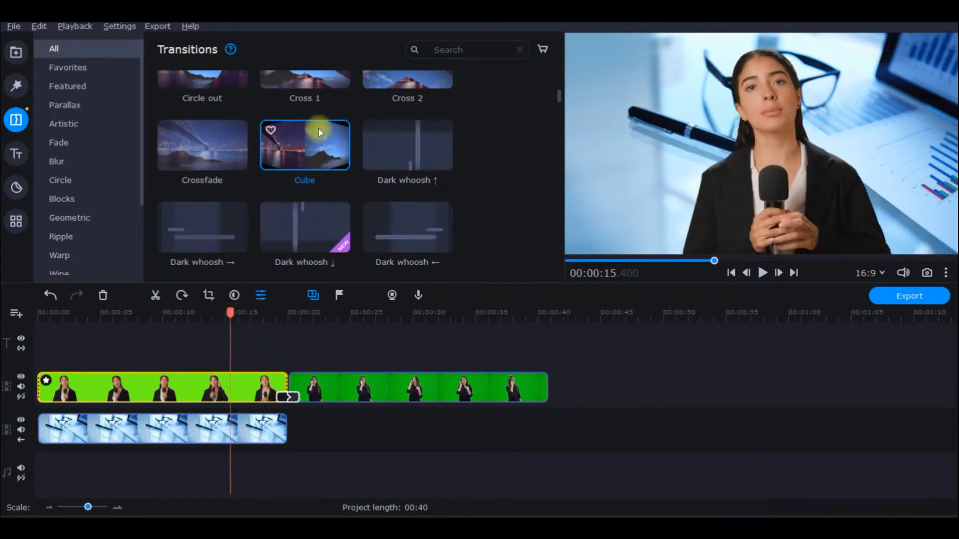
click(288, 398)
click(288, 399)
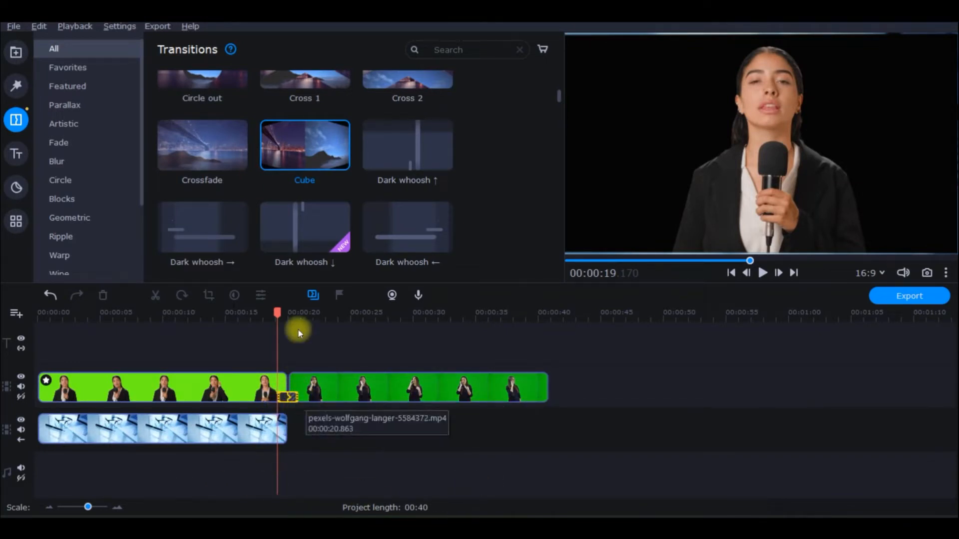
drag(278, 314, 257, 316)
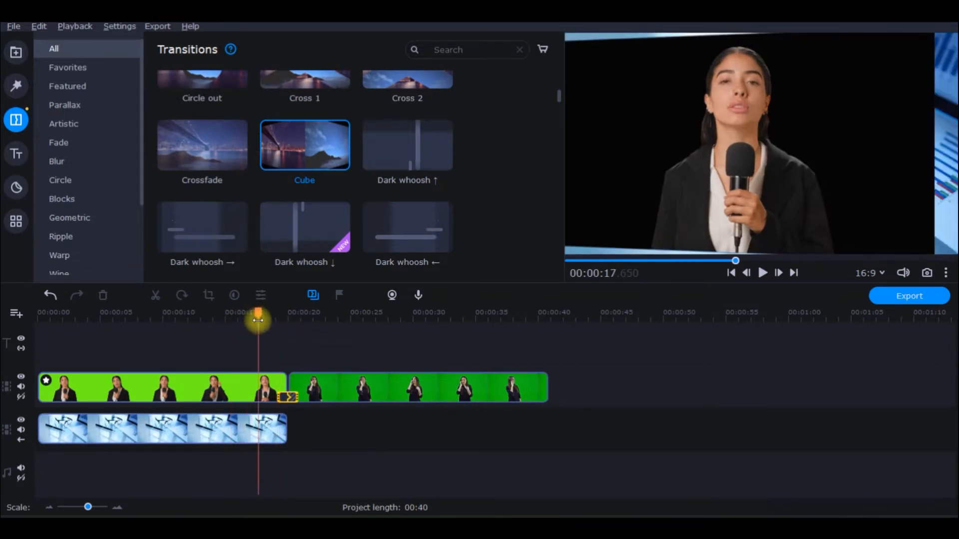
click(764, 272)
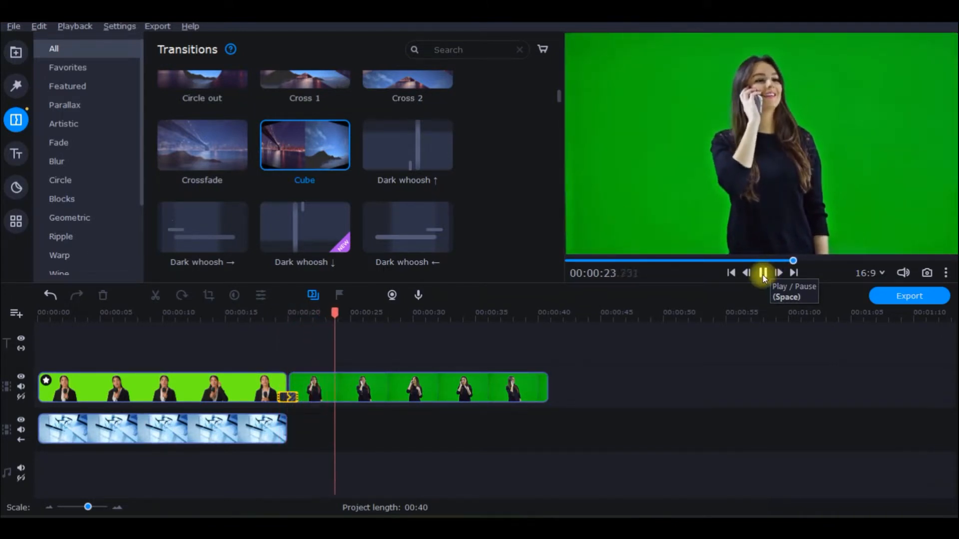
click(762, 275)
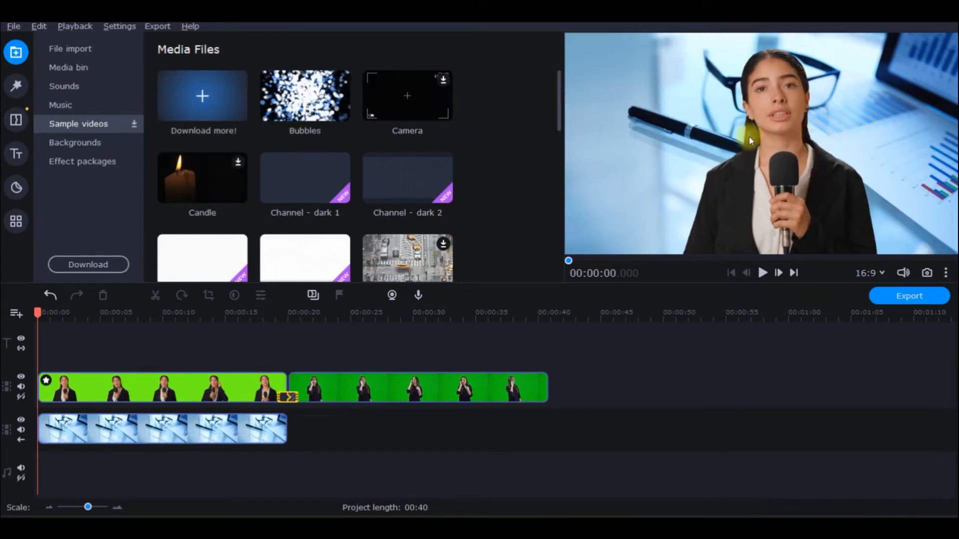
Step: Add the Money sample video above the tracks and return the woman-on-phone clip to its place after the first clip
click(206, 185)
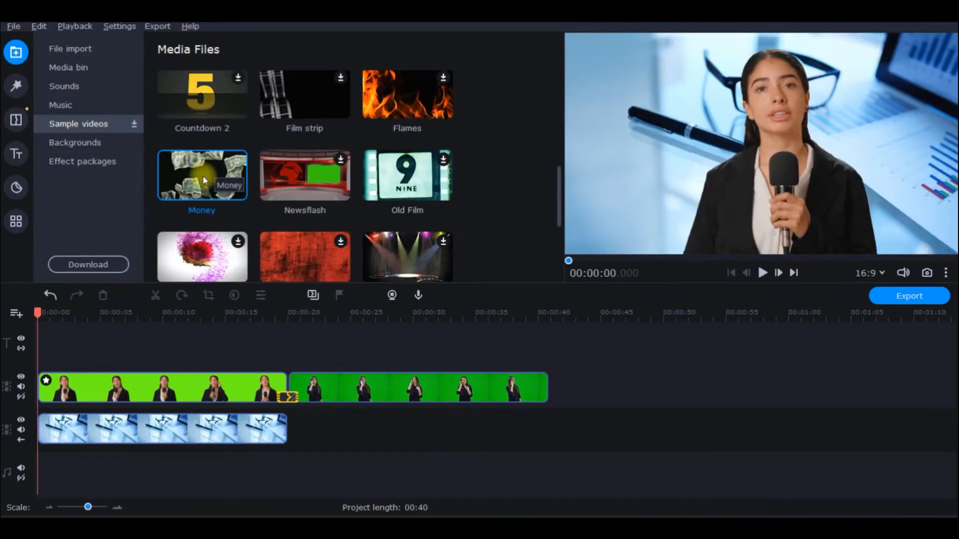
drag(202, 176, 359, 314)
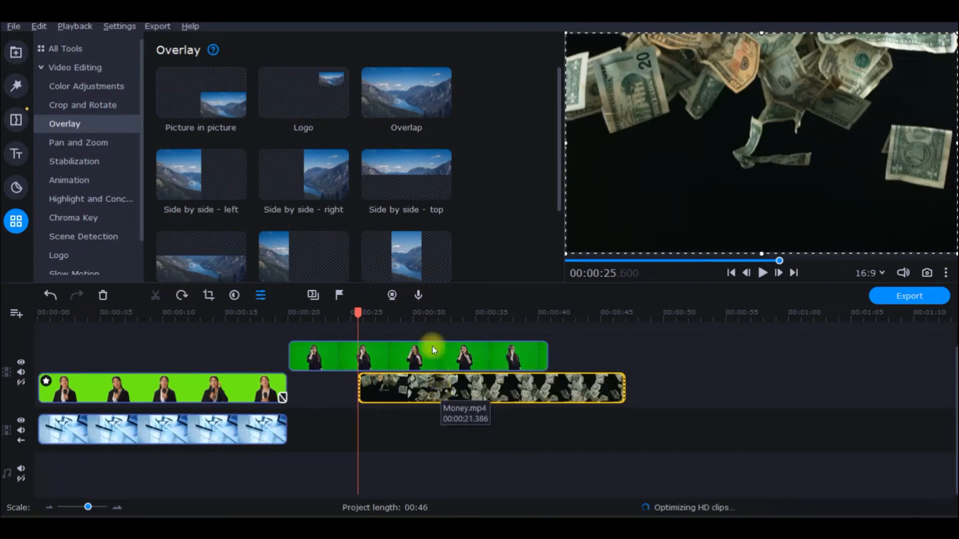
drag(448, 391, 670, 349)
drag(516, 356, 478, 388)
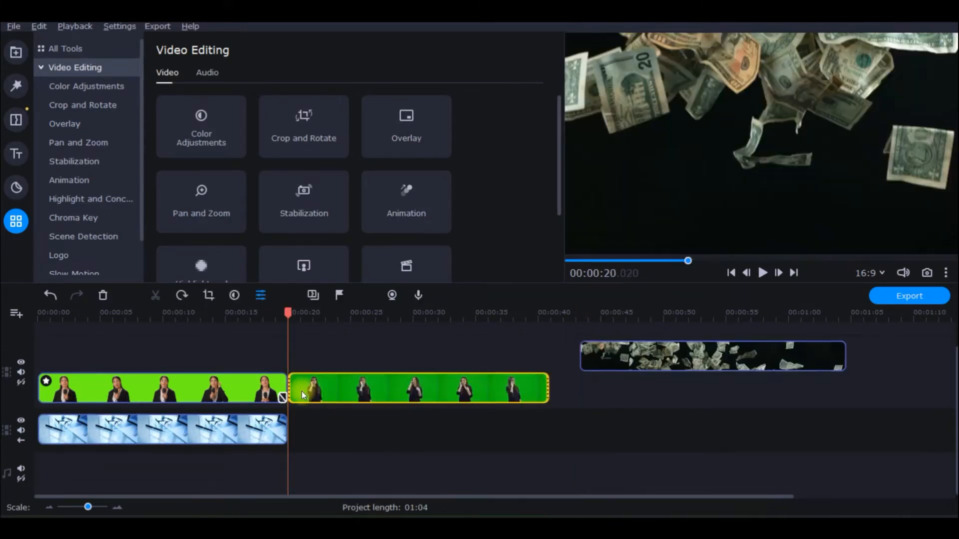
Step: Shorten the Money clip to about 7 seconds and place it above the middle of the woman-on-phone clip
drag(599, 355, 379, 355)
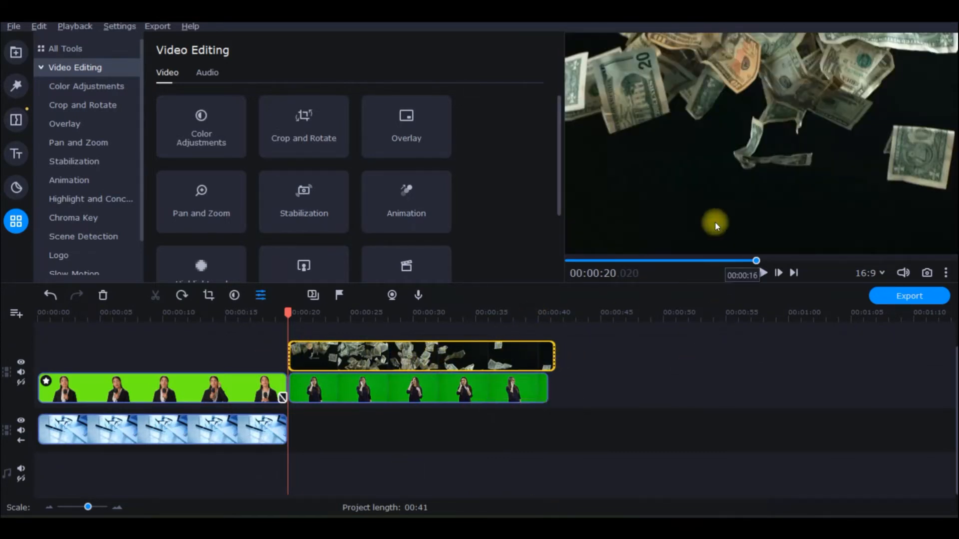
click(555, 354)
drag(554, 354, 409, 355)
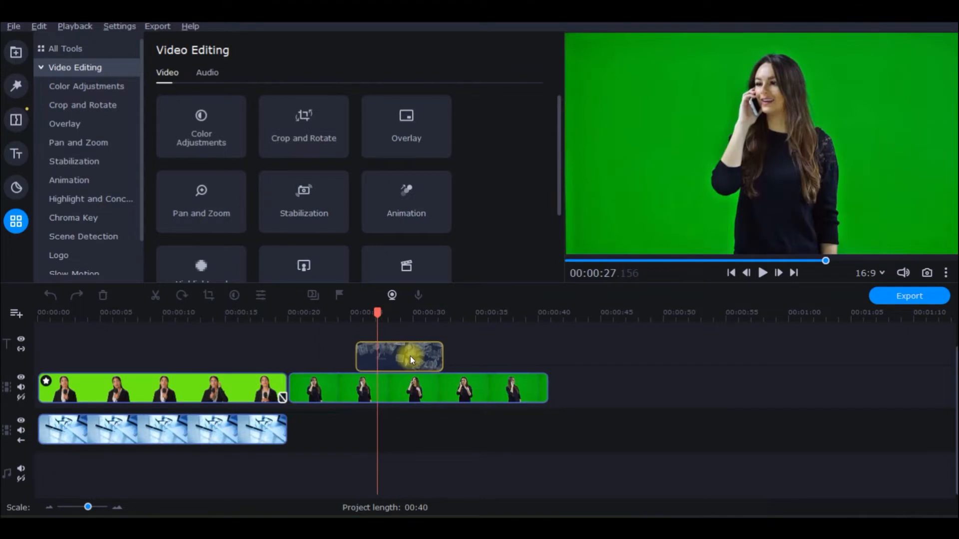
Step: Apply the Overlap overlay layout to the Money clip
double_click(403, 356)
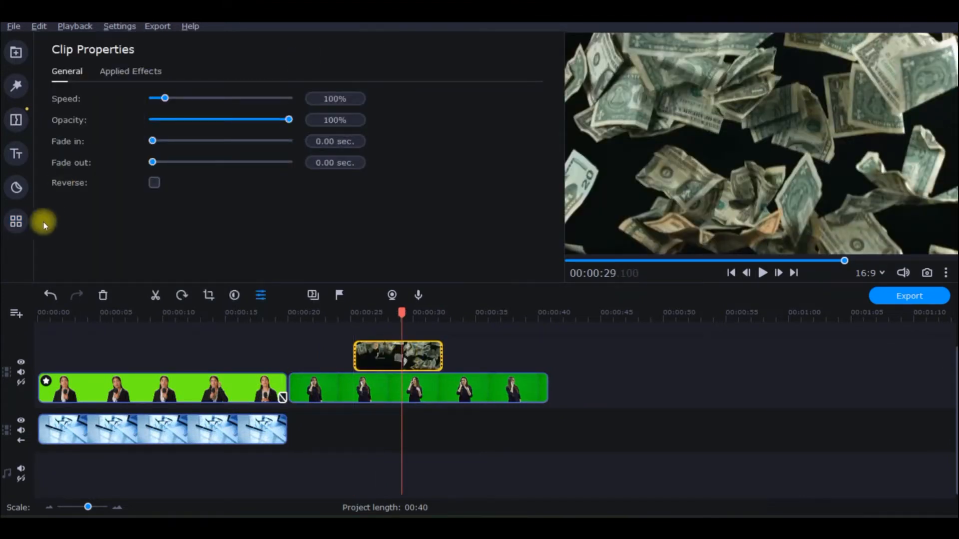
click(15, 222)
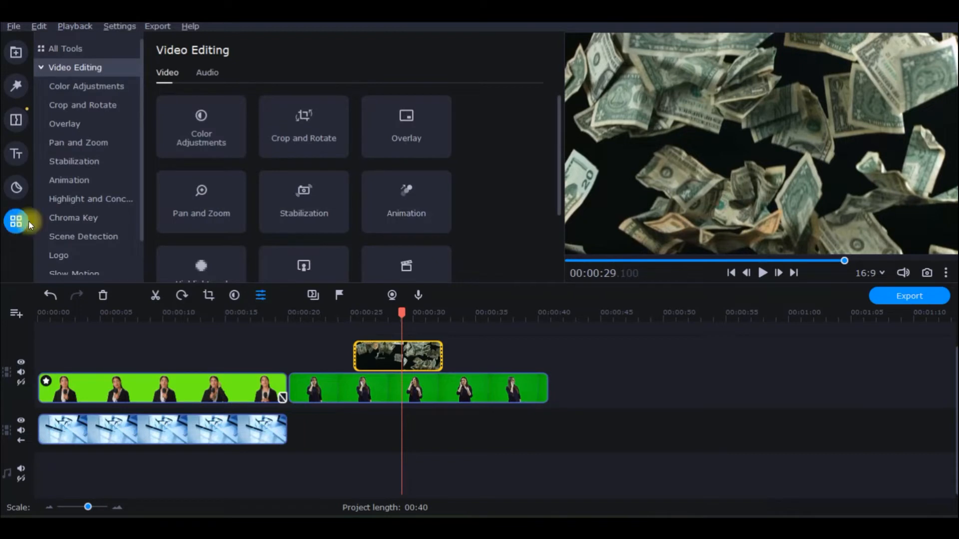
scroll(399, 201, down, 2)
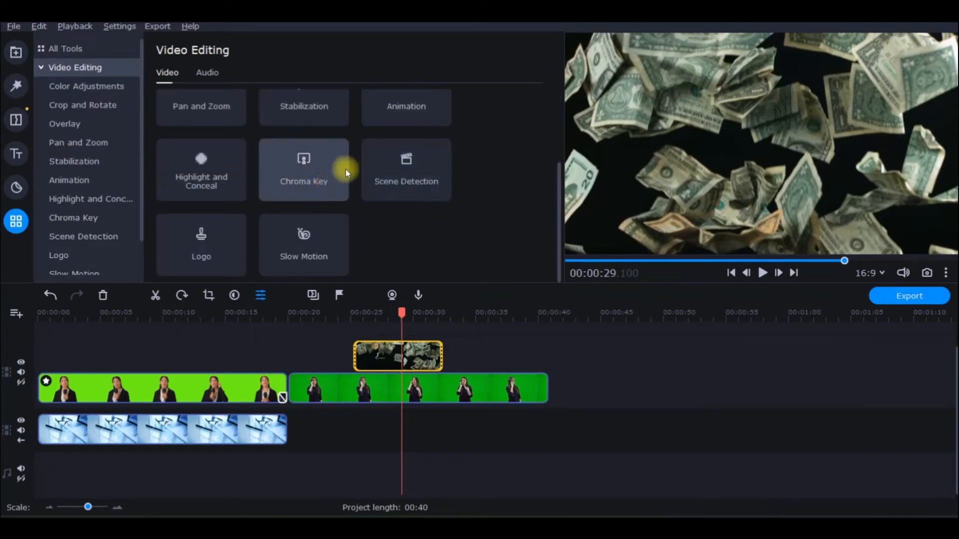
scroll(424, 137, up, 2)
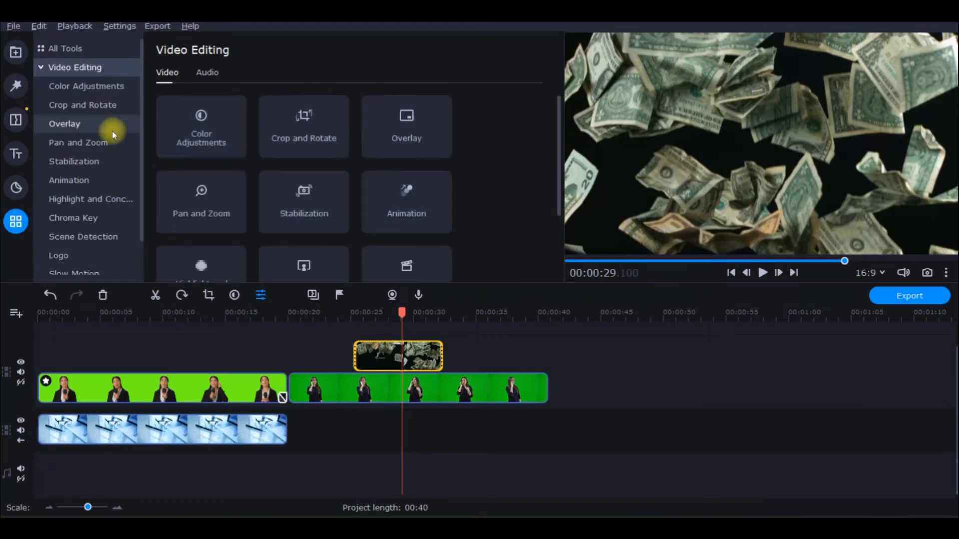
click(404, 126)
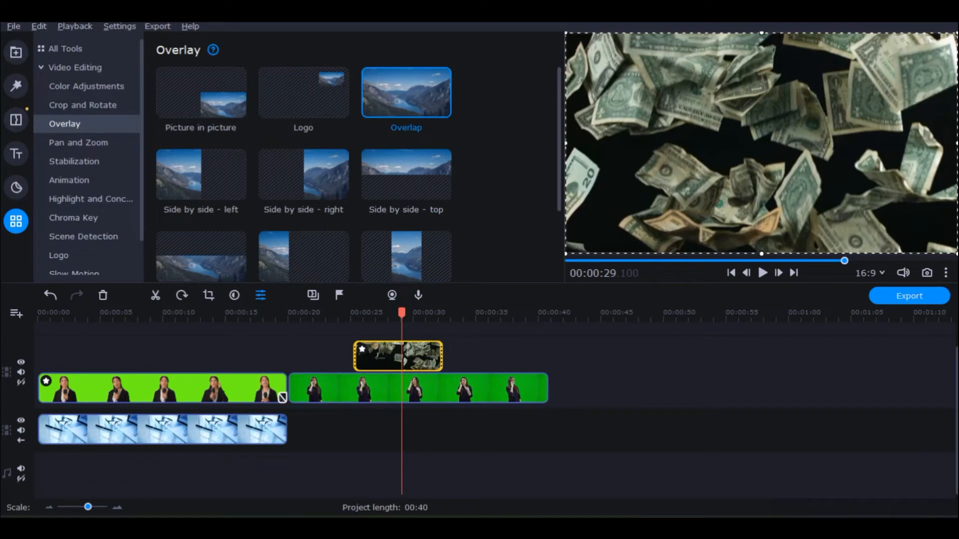
Step: Try the Picture in picture, Logo, Side by side - right and Side by side - left layouts on the Money clip and return to Overlap
click(220, 107)
drag(904, 206, 653, 209)
click(291, 89)
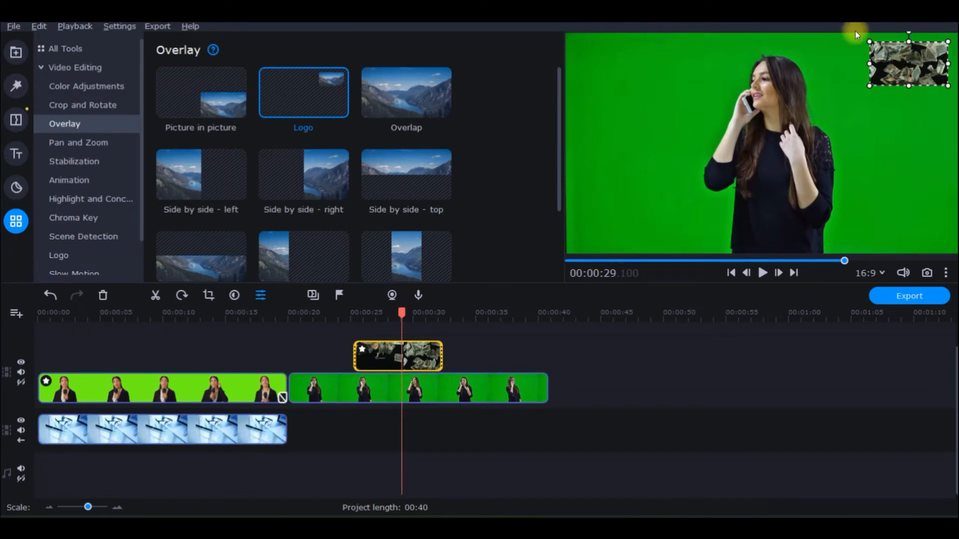
click(343, 184)
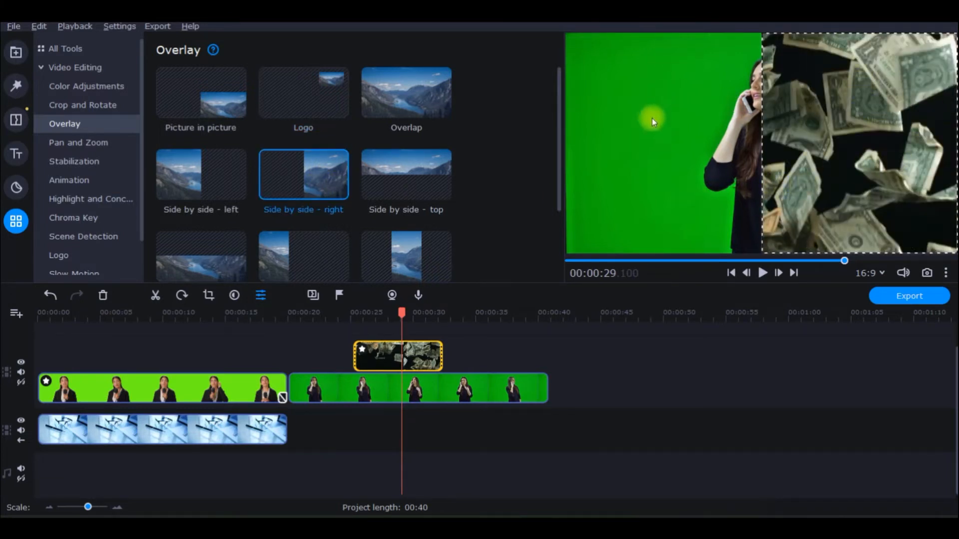
scroll(388, 245, down, 3)
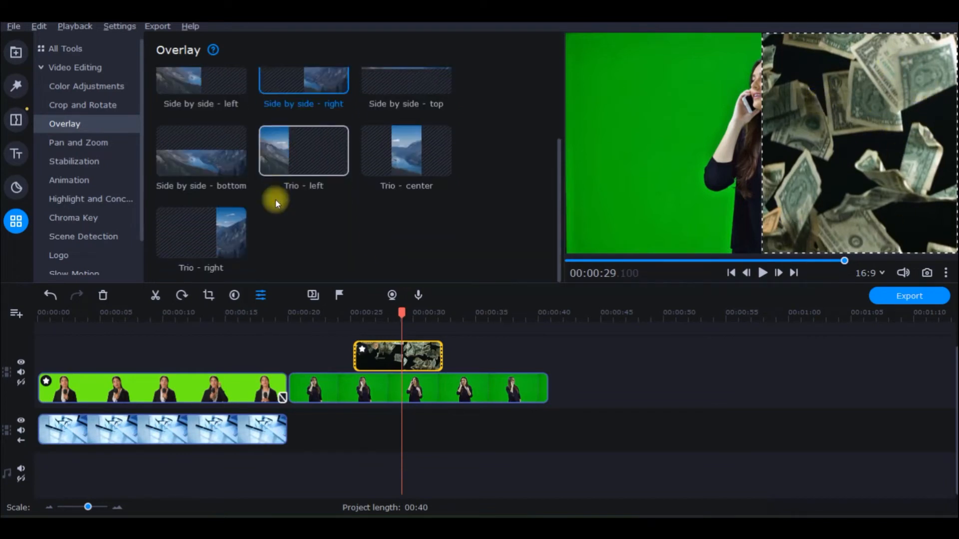
scroll(247, 215, up, 2)
click(175, 134)
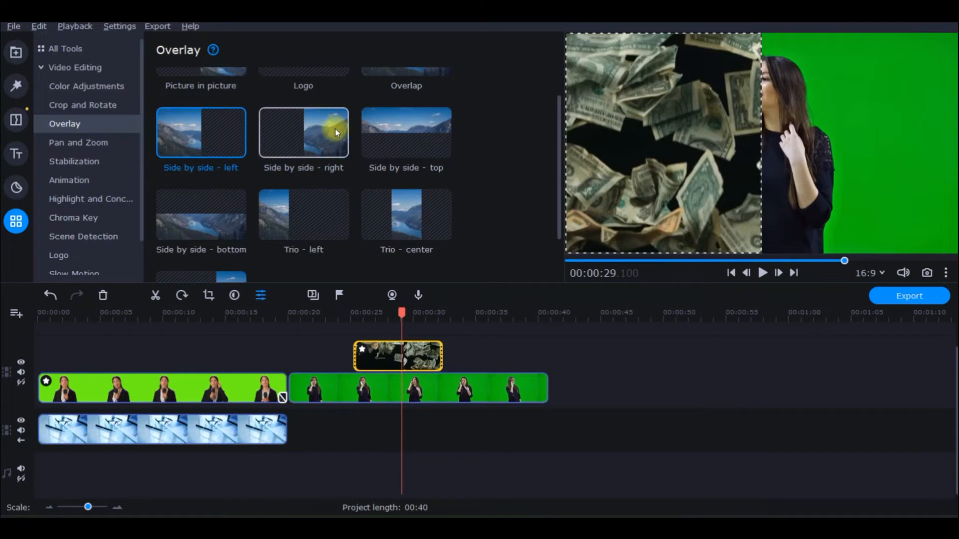
scroll(348, 133, up, 1)
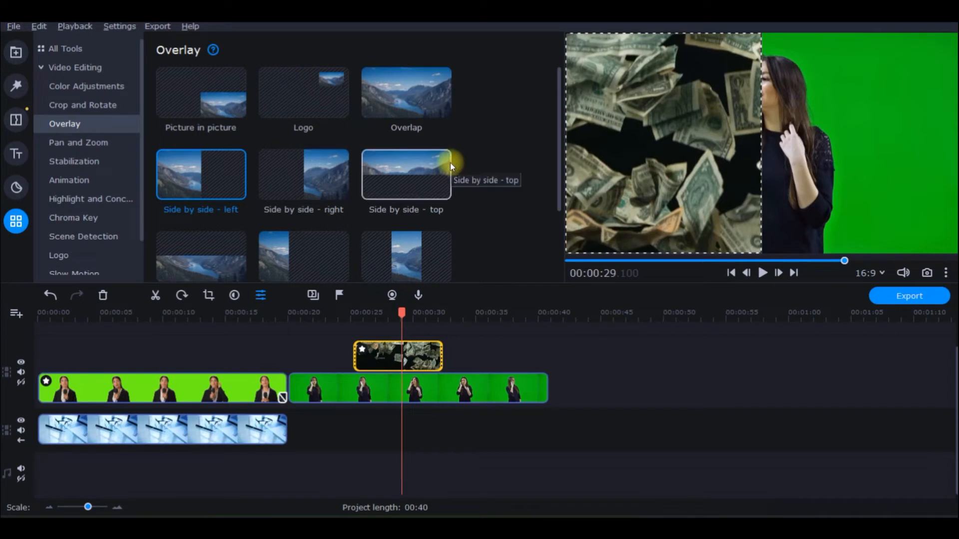
click(415, 97)
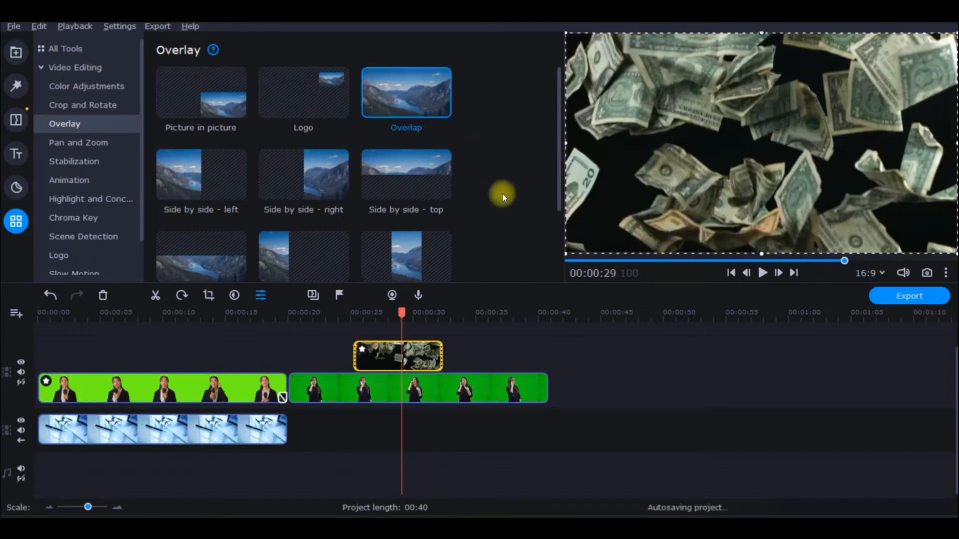
Step: Trim the Money clip at both ends to span about 26.7 to 32 seconds and play the timeline through it
drag(441, 356, 403, 356)
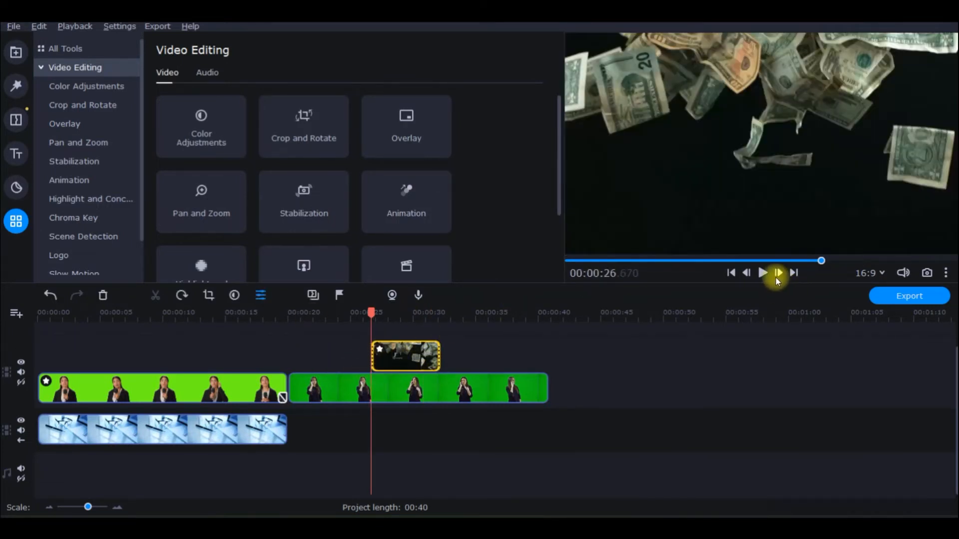
drag(361, 316, 358, 316)
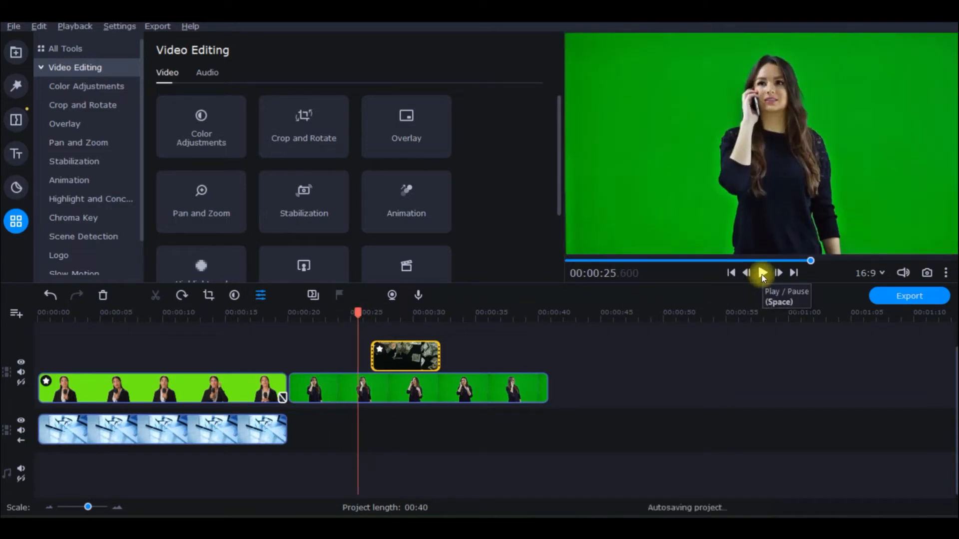
click(762, 273)
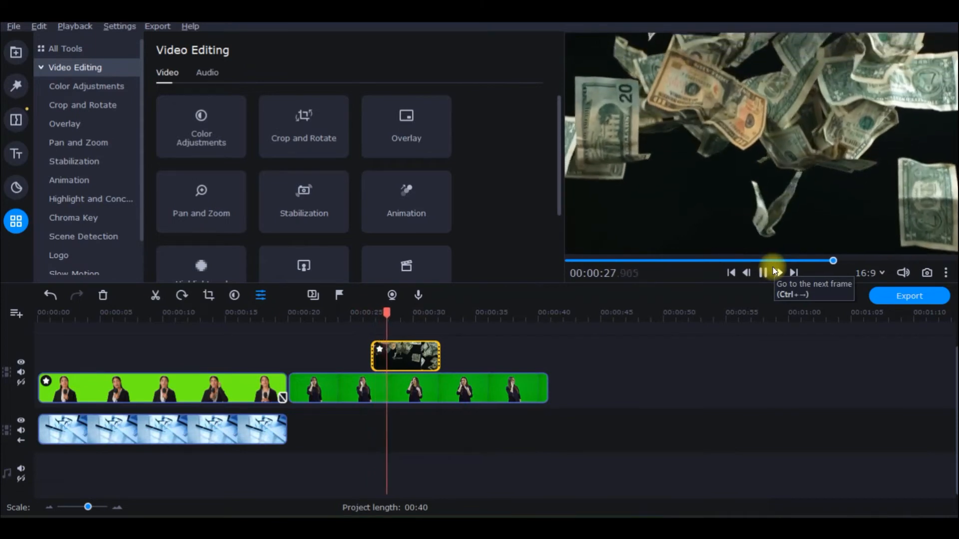
click(440, 358)
click(433, 357)
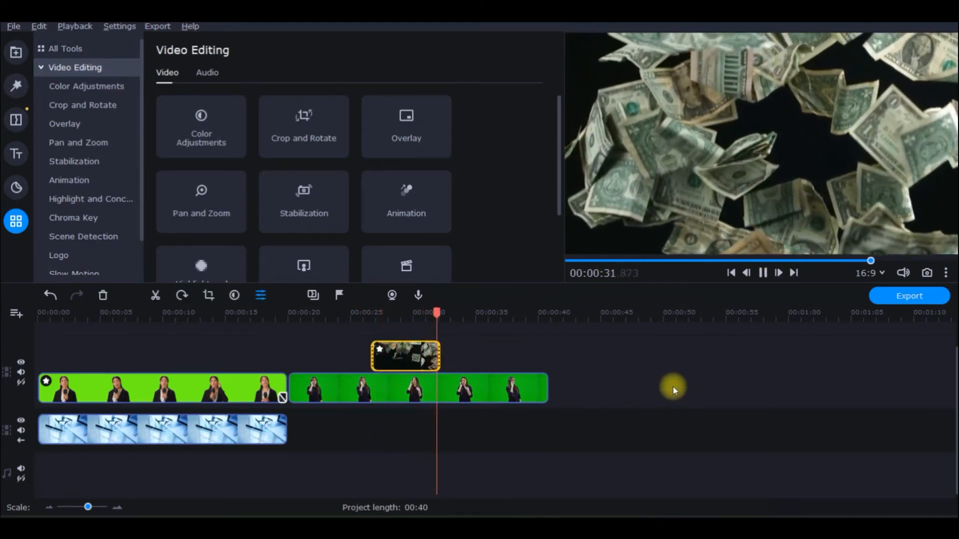
click(763, 273)
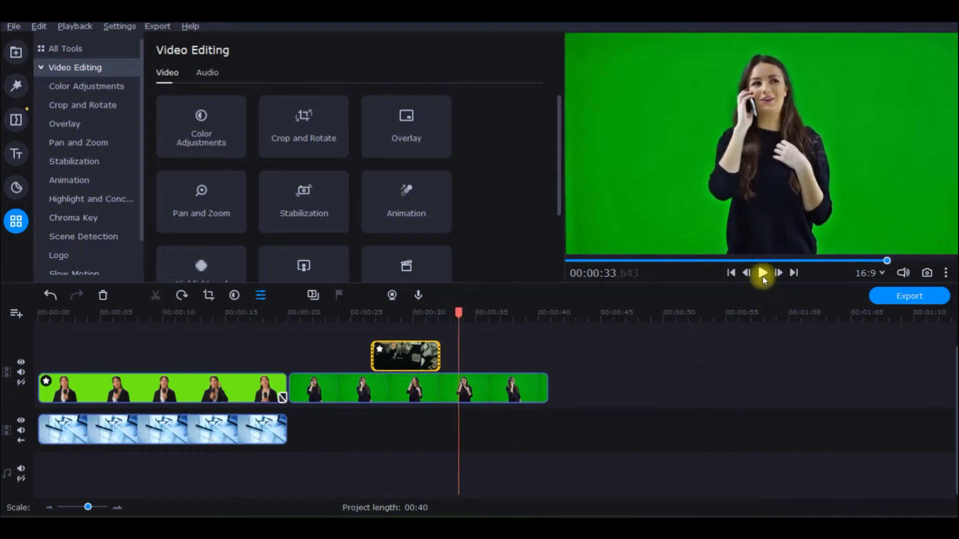
Step: Replay the timeline from the start of the Money clip to past its end to check the abrupt cuts
click(342, 324)
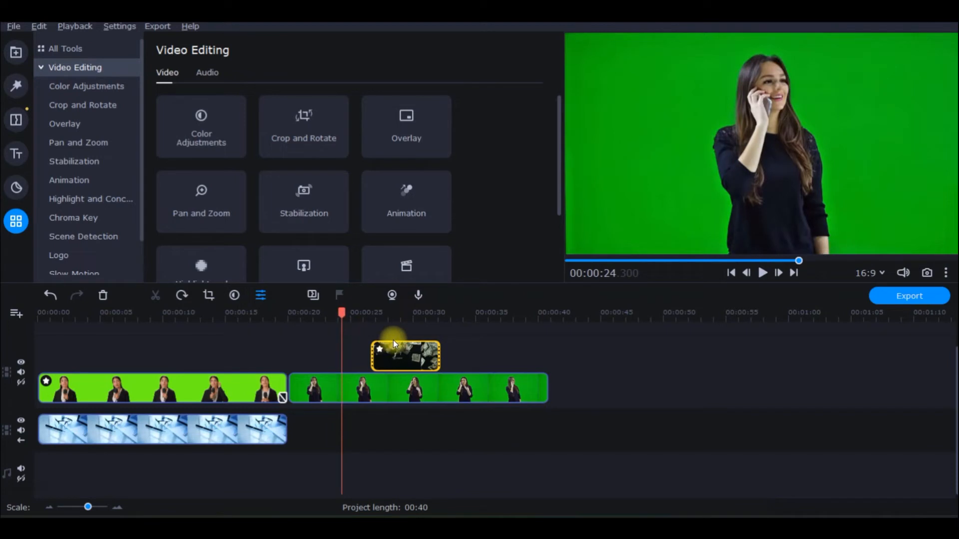
click(378, 360)
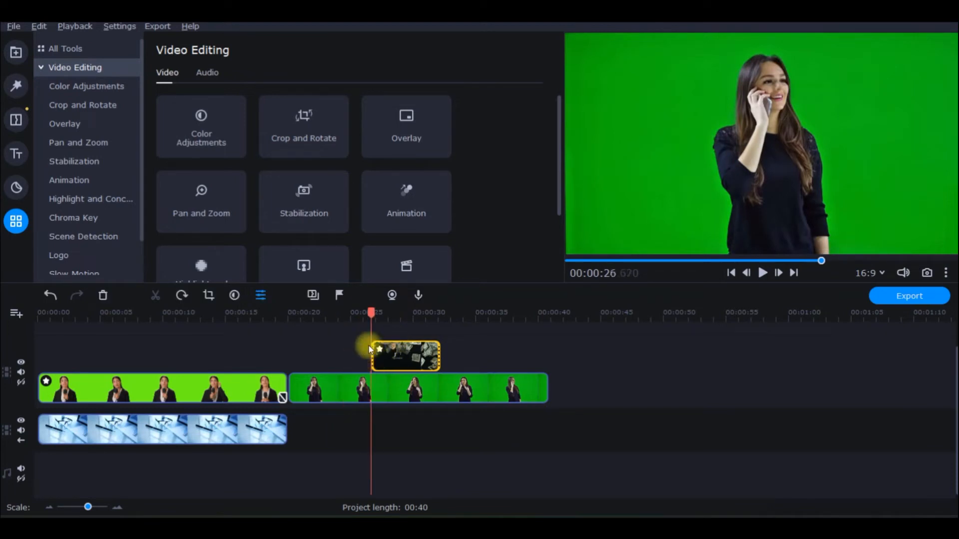
click(761, 275)
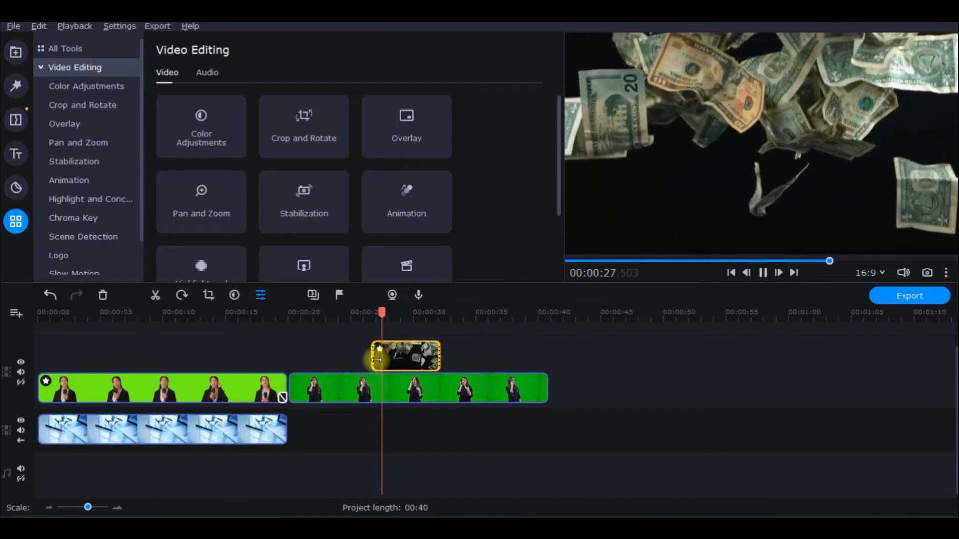
click(763, 274)
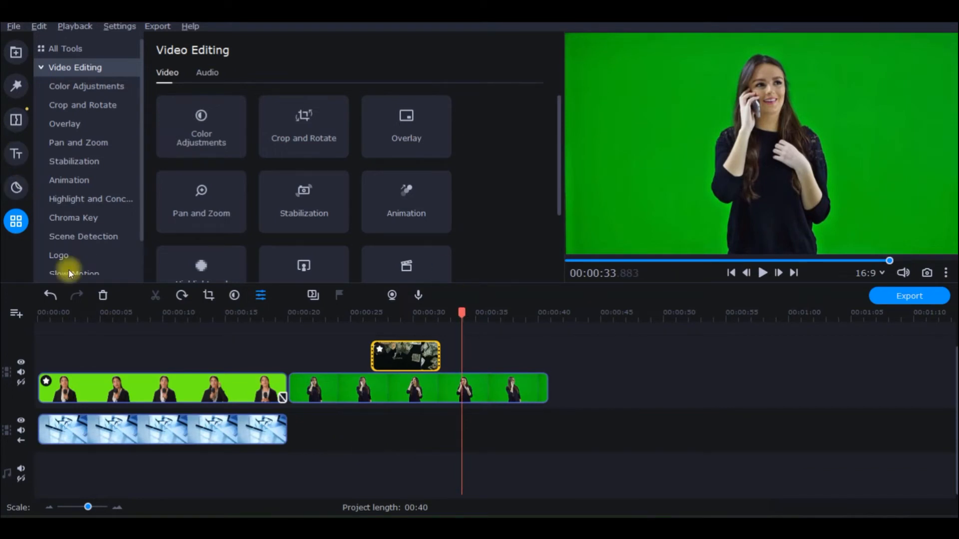
Step: Set the Money clip's fade in and fade out to 1.00 second each and play the timeline across it
double_click(397, 358)
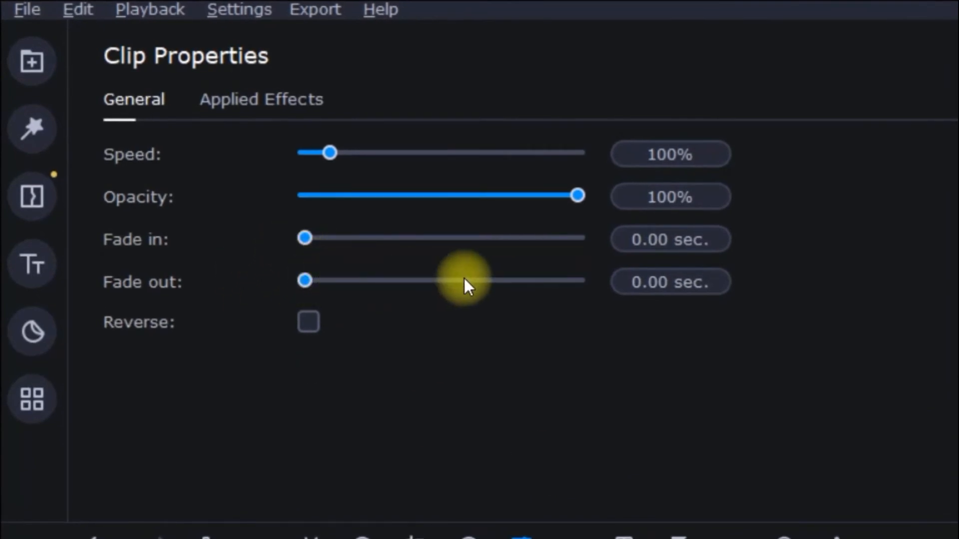
click(644, 241)
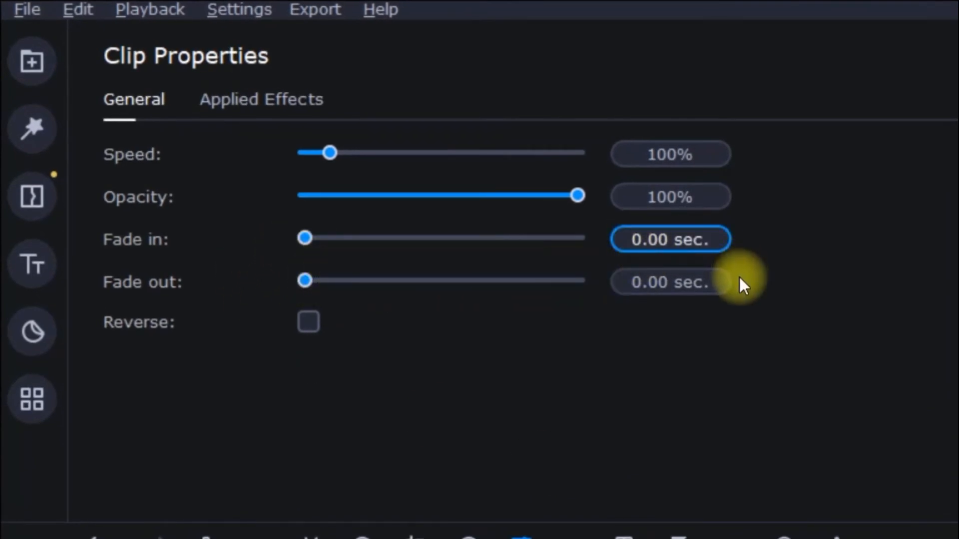
key(Delete)
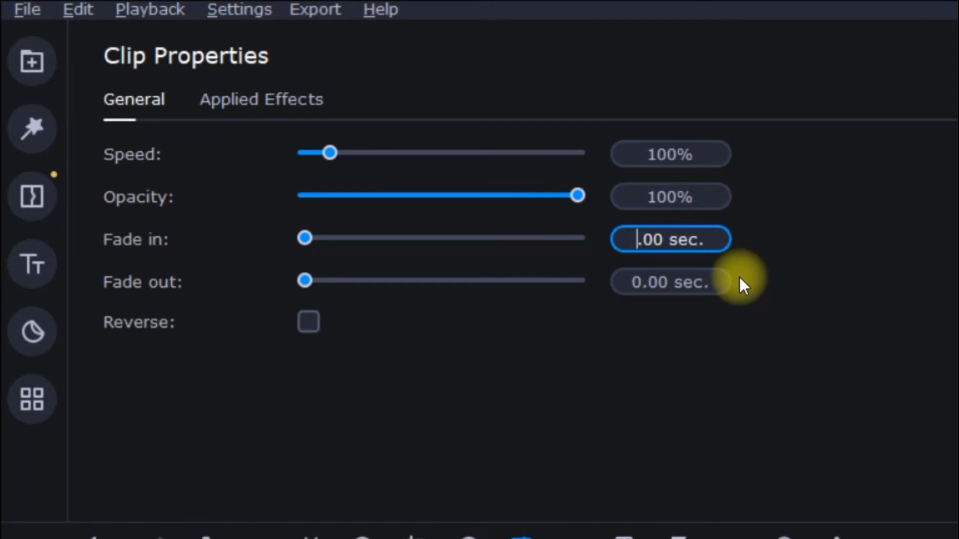
text(1)
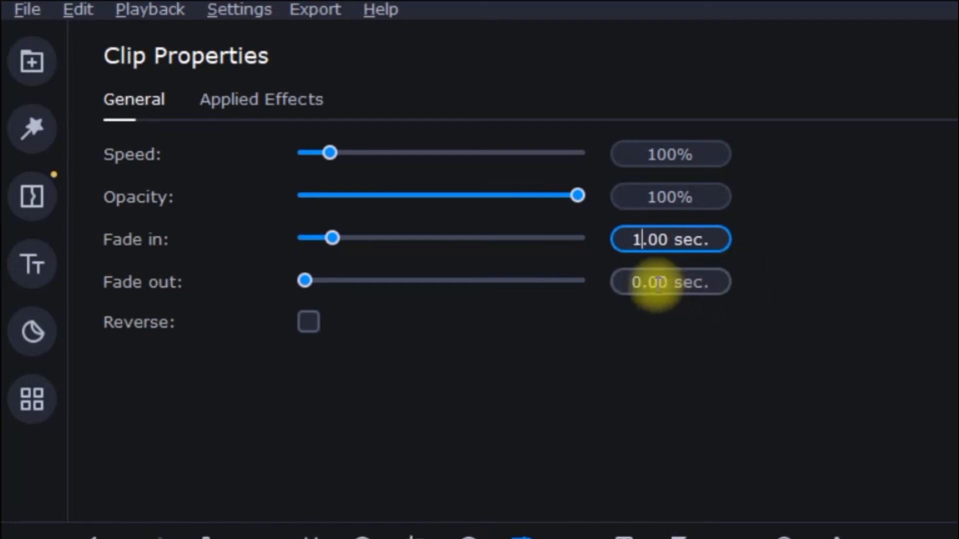
click(635, 279)
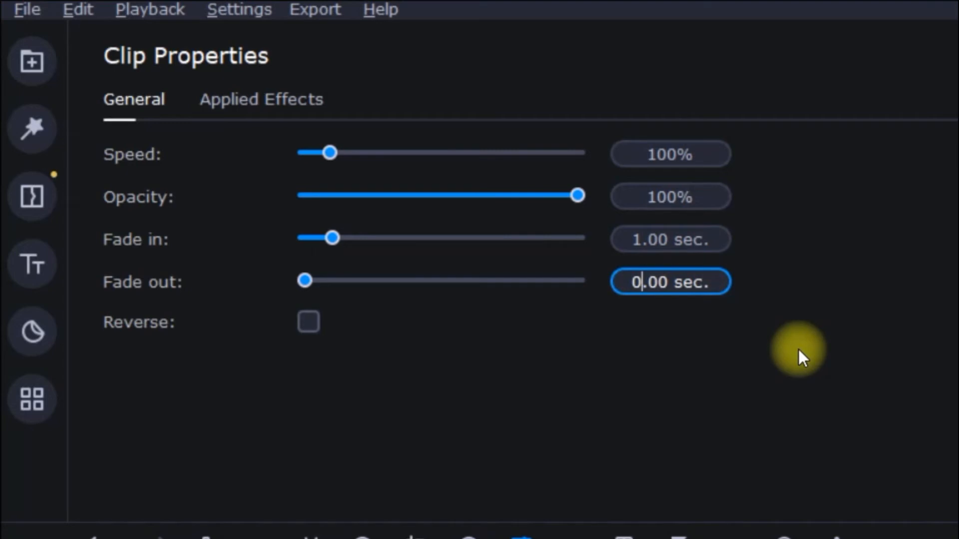
key(Delete)
text(1)
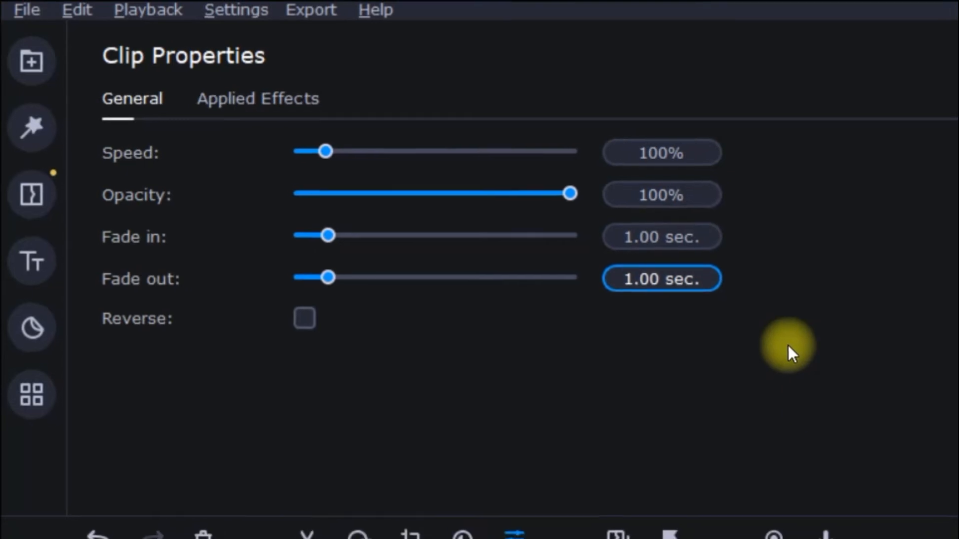
drag(684, 507, 608, 524)
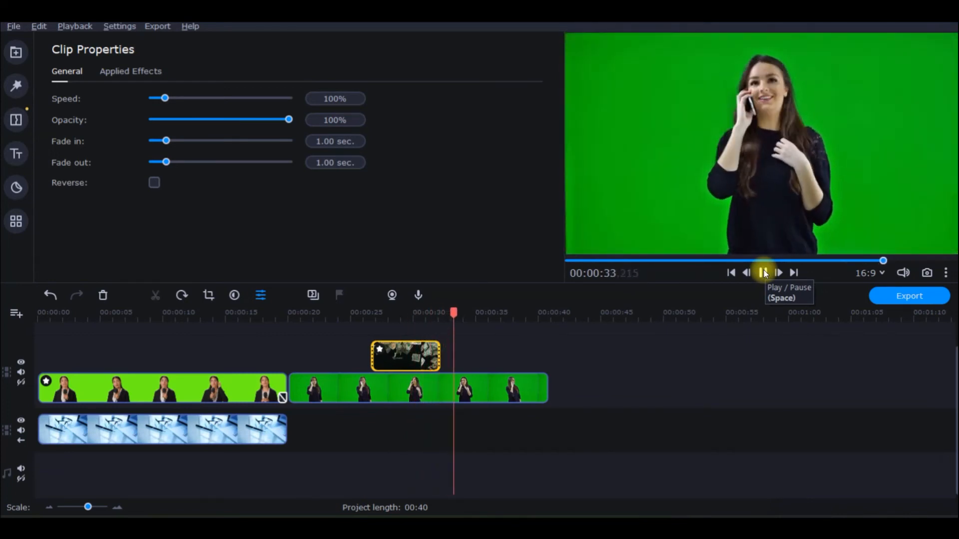
click(762, 271)
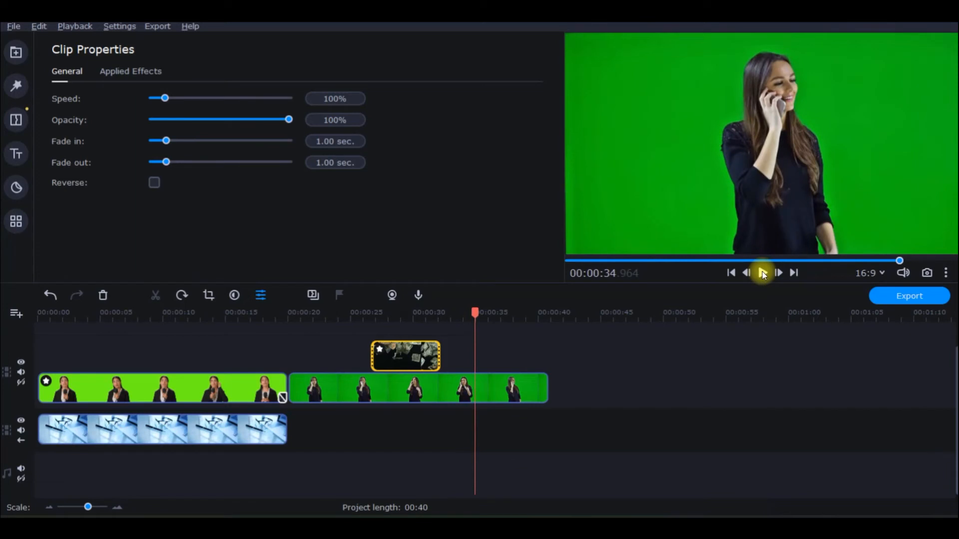